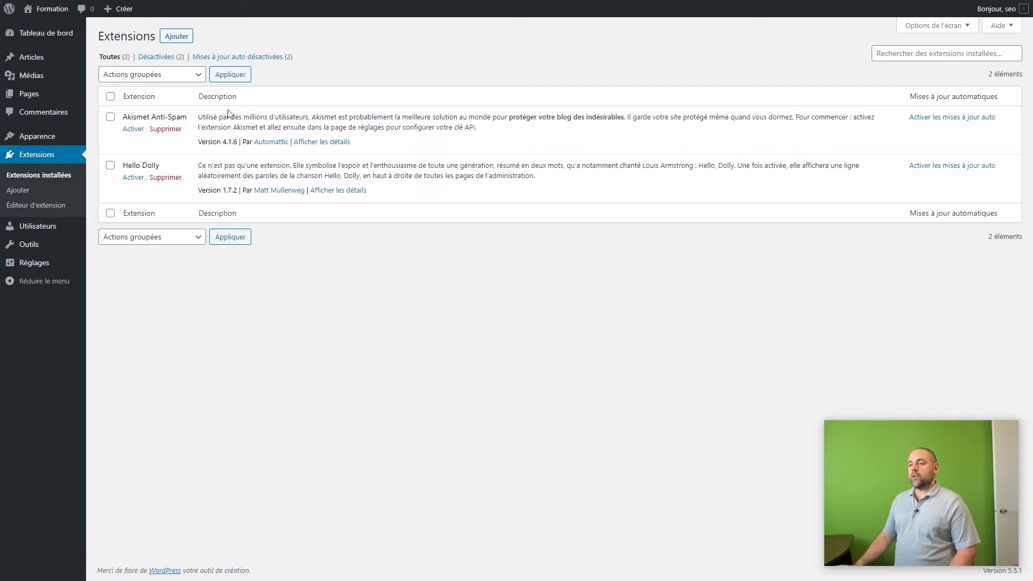
Step: Search the available extensions for "redirection", then install and activate the Redirection extension
click(183, 36)
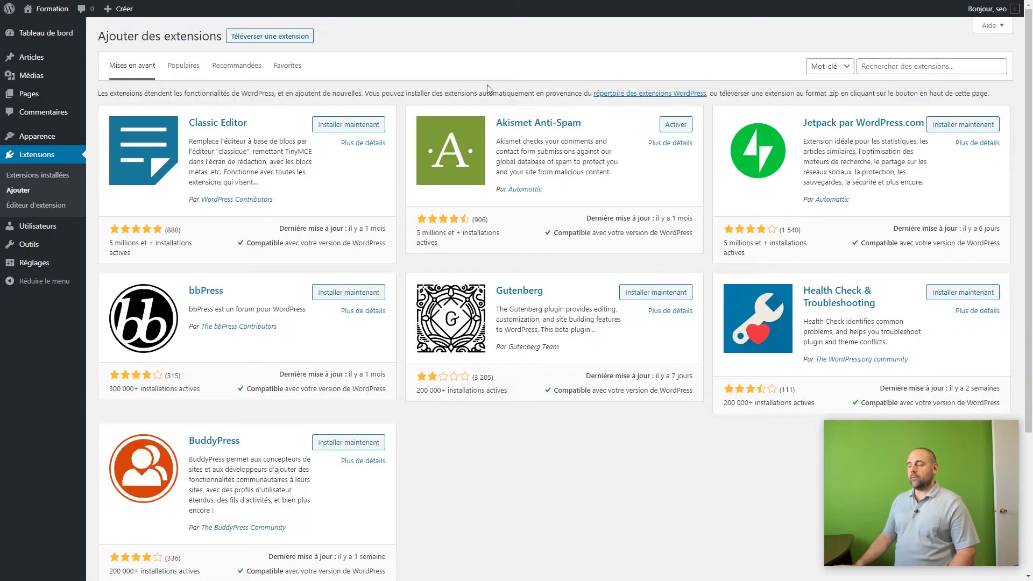
click(921, 68)
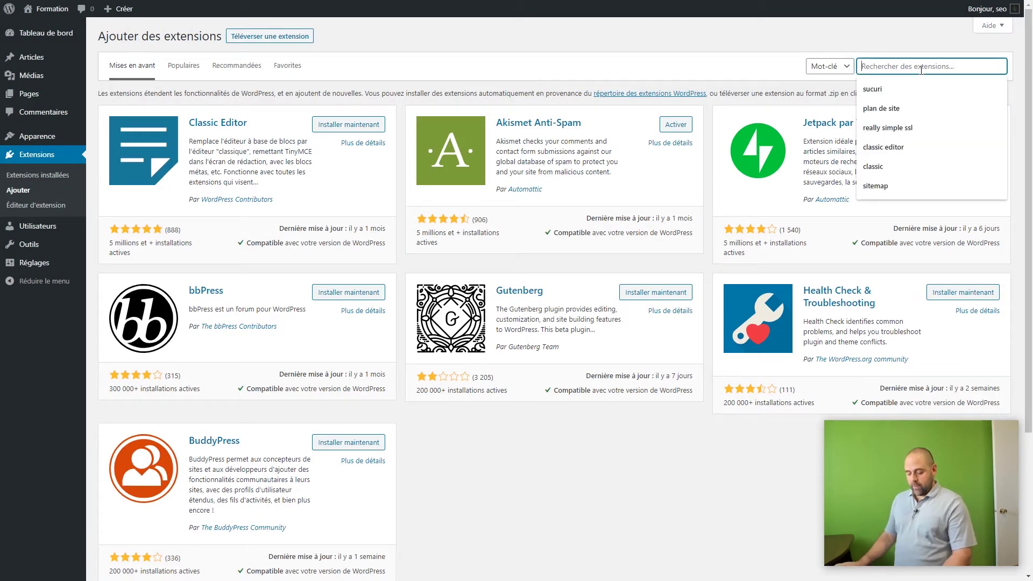
text(redirection)
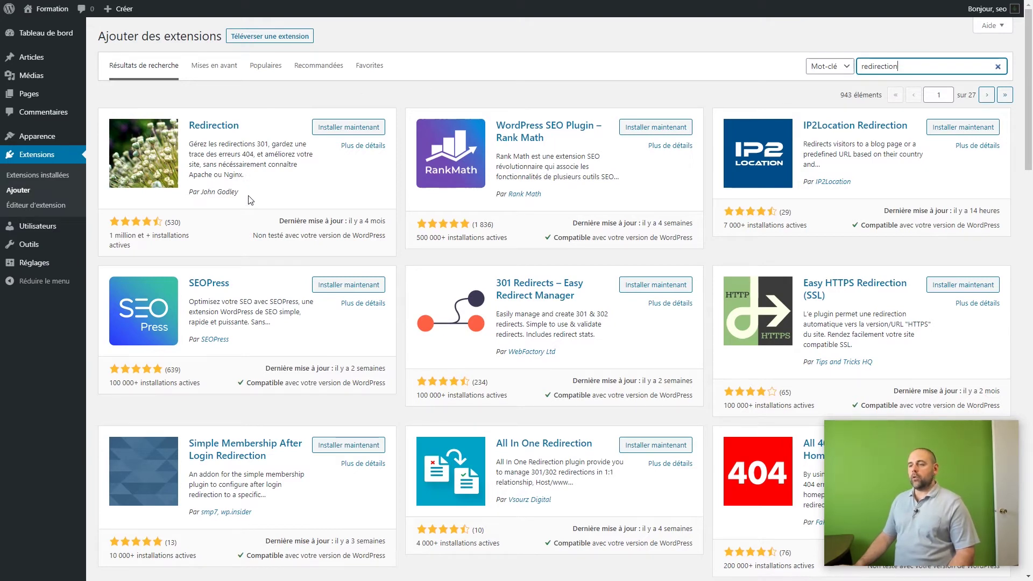
click(347, 129)
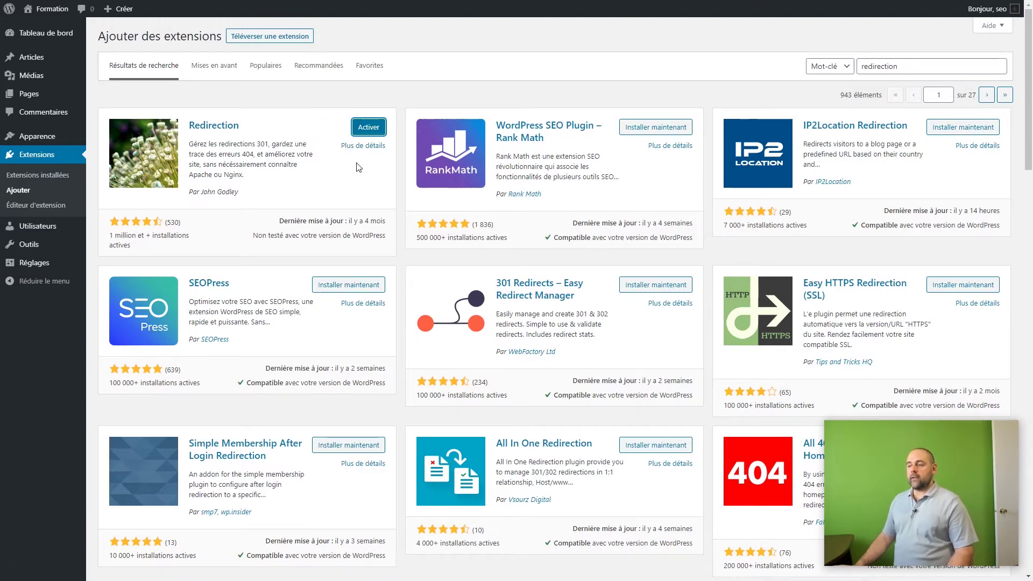
click(376, 128)
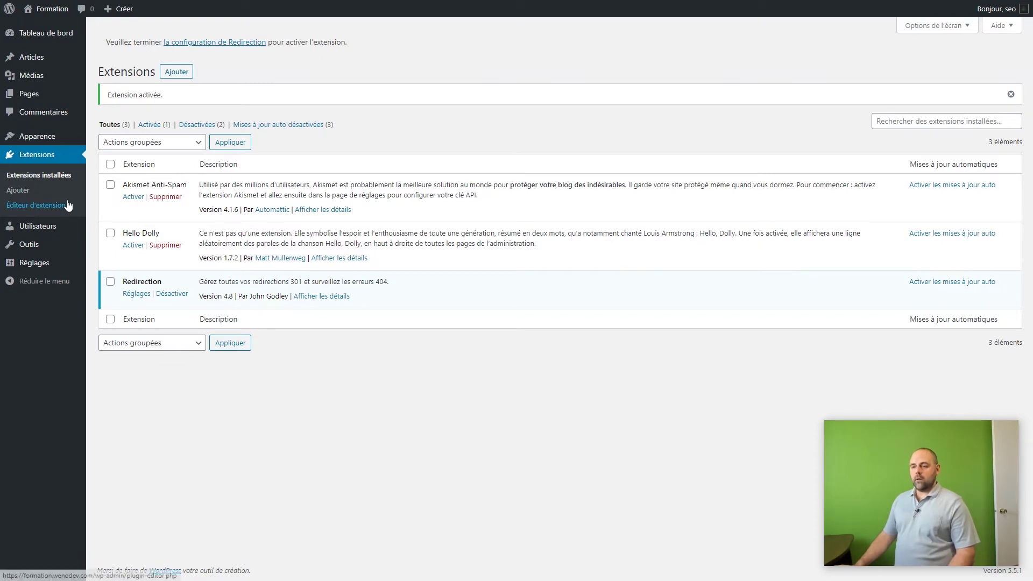
Step: Complete Redirection's initial setup with permalink change monitoring enabled, and import the default WordPress old slugs
mouse_move(36, 250)
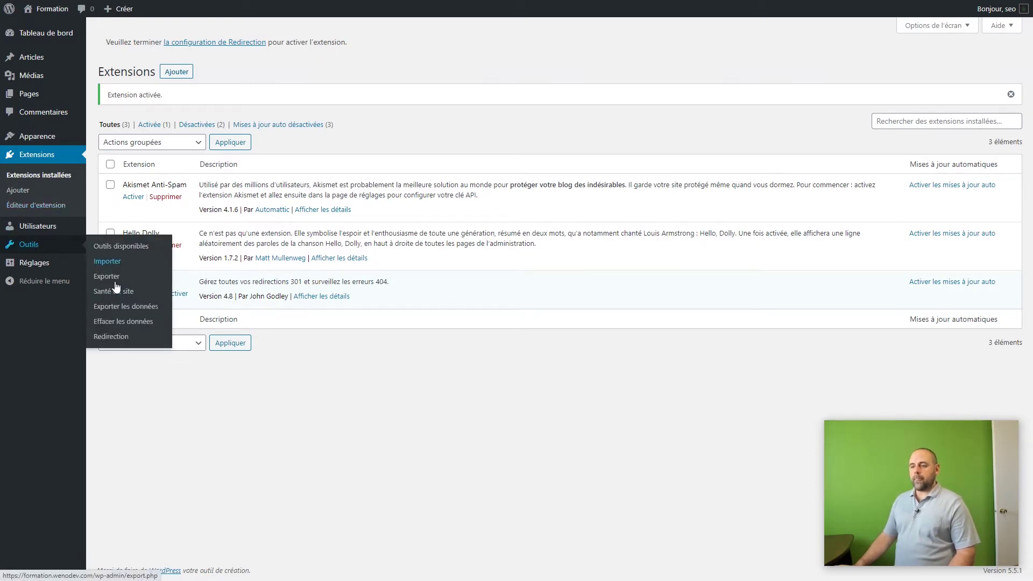
click(114, 339)
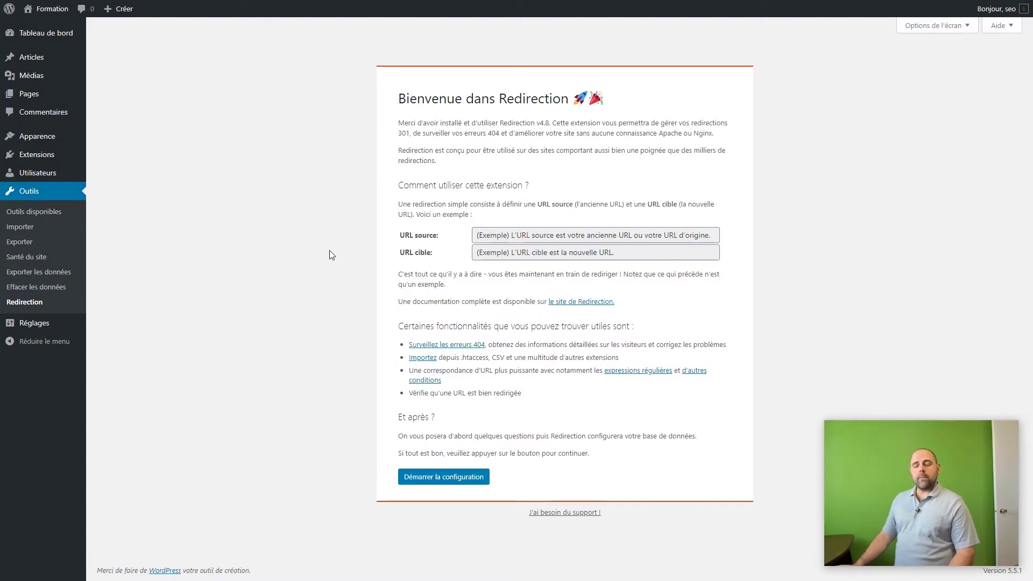
mouse_move(38, 328)
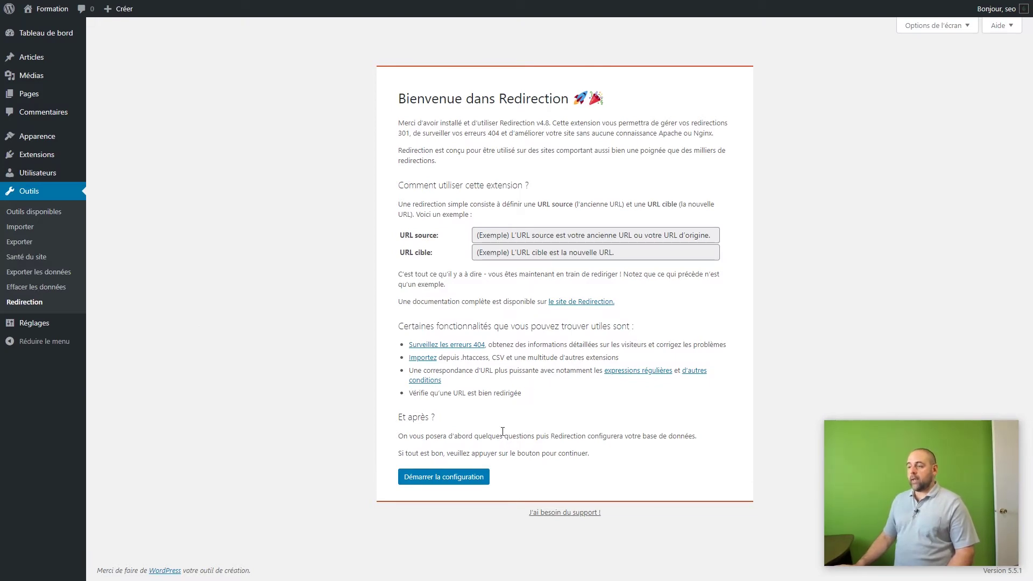
click(442, 478)
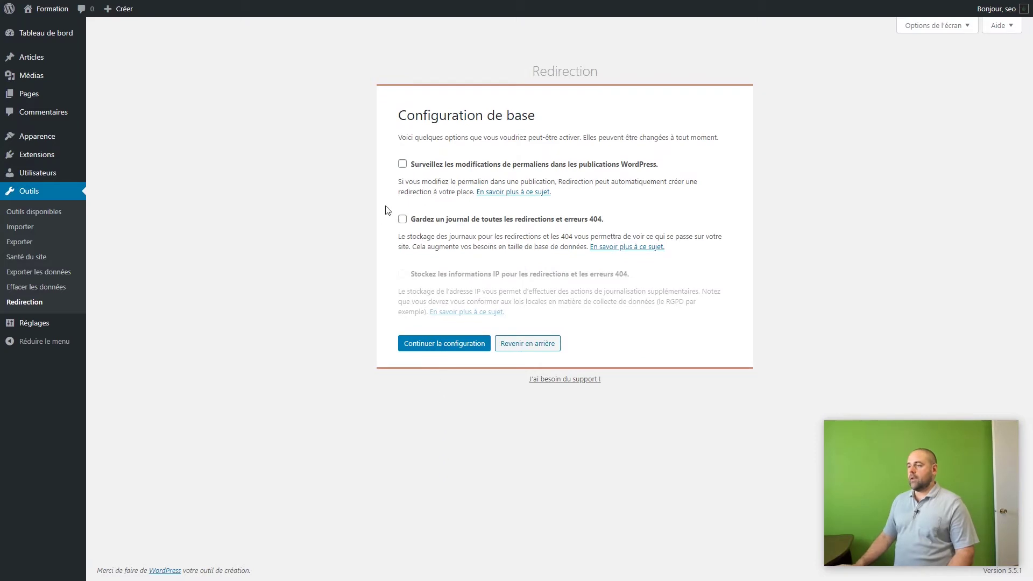
click(403, 165)
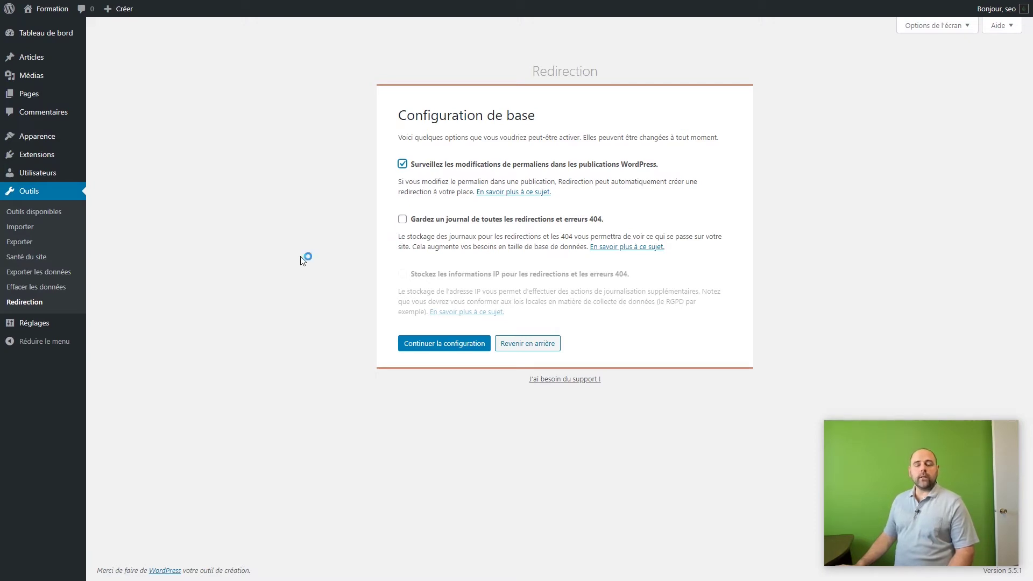
click(451, 347)
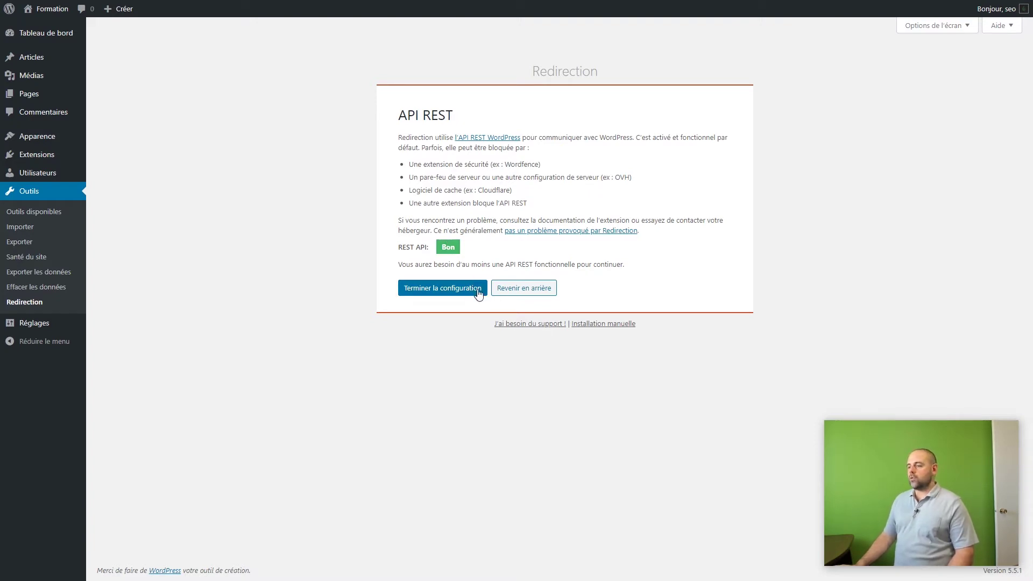
click(442, 289)
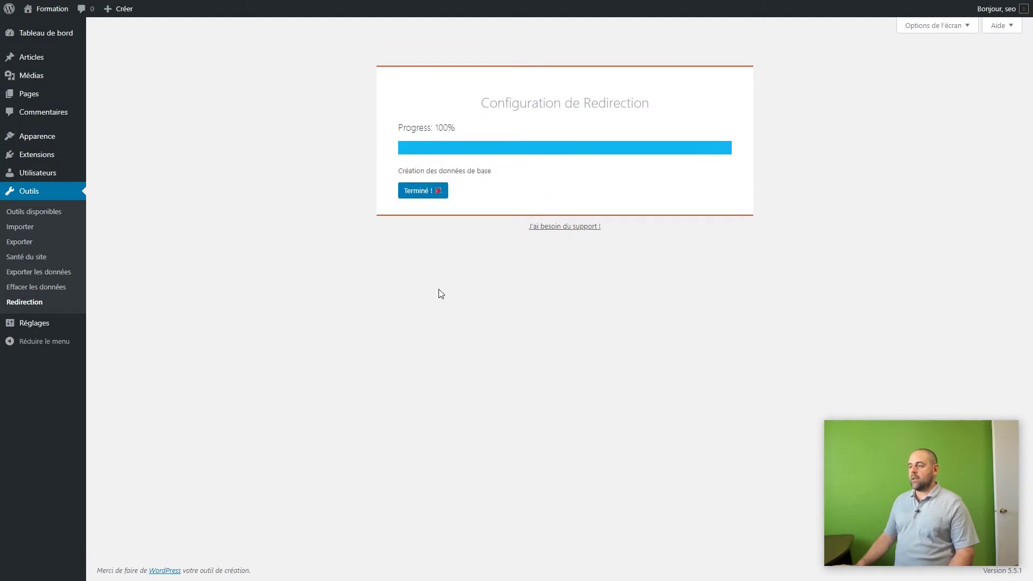
click(432, 193)
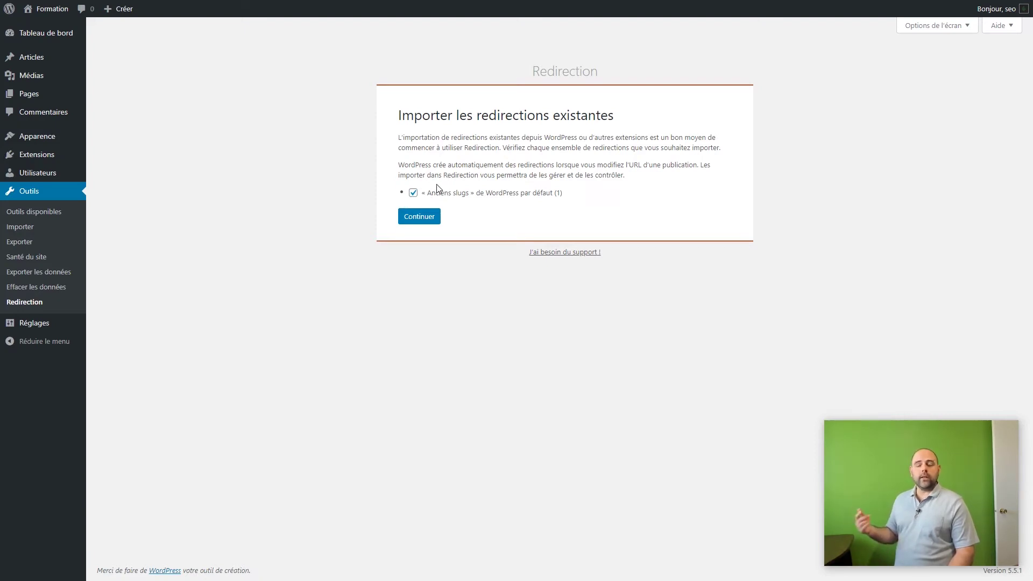
click(420, 218)
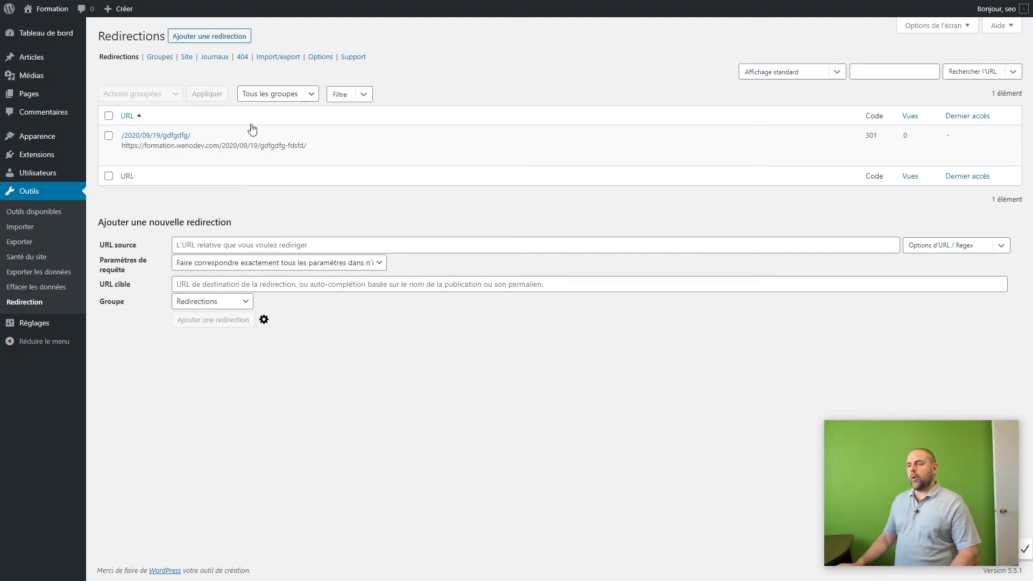
Step: Start a new redirection with /55/a-propos/ as its source URL
click(193, 39)
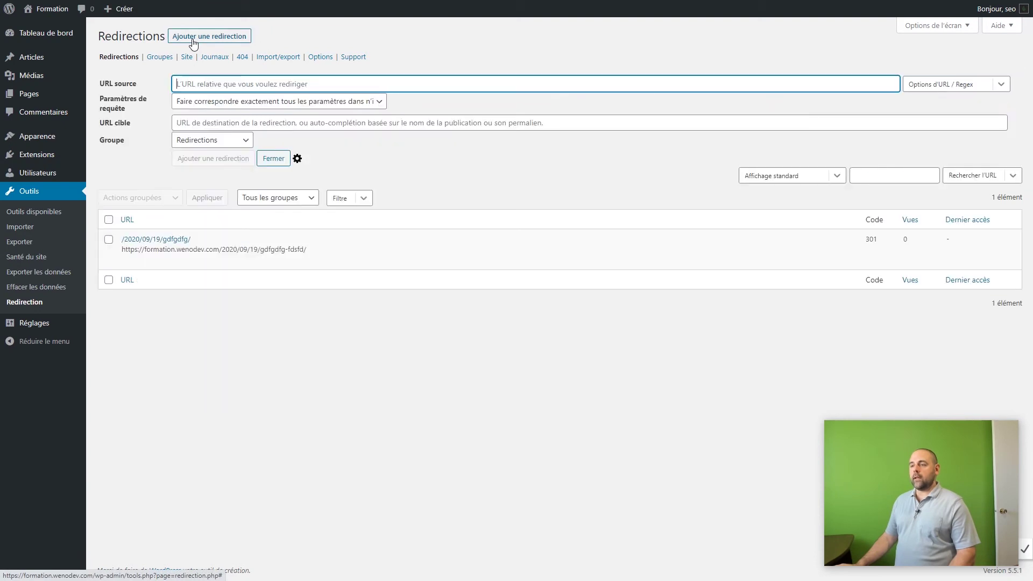
click(198, 84)
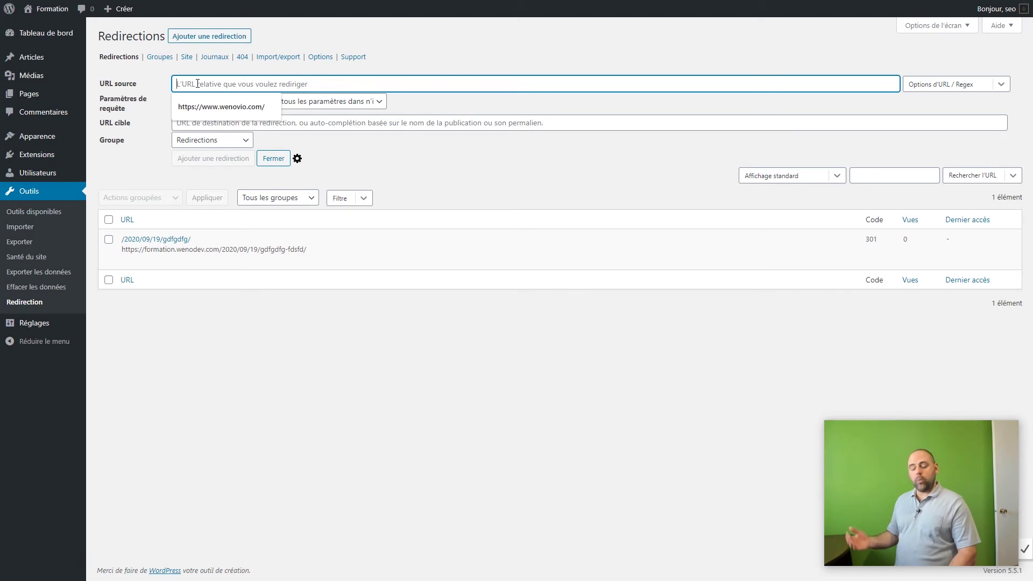
text(/)
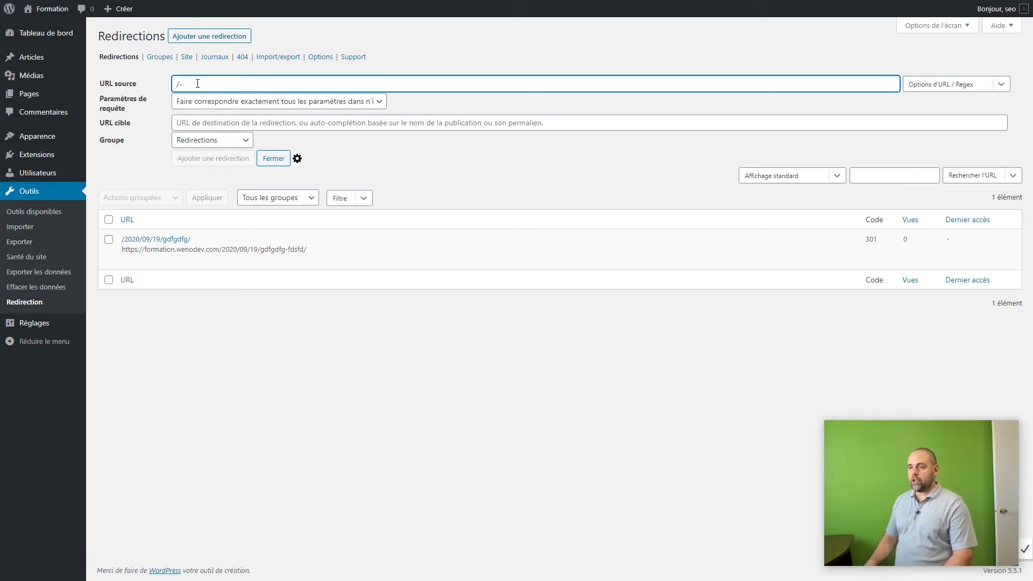
text(55/)
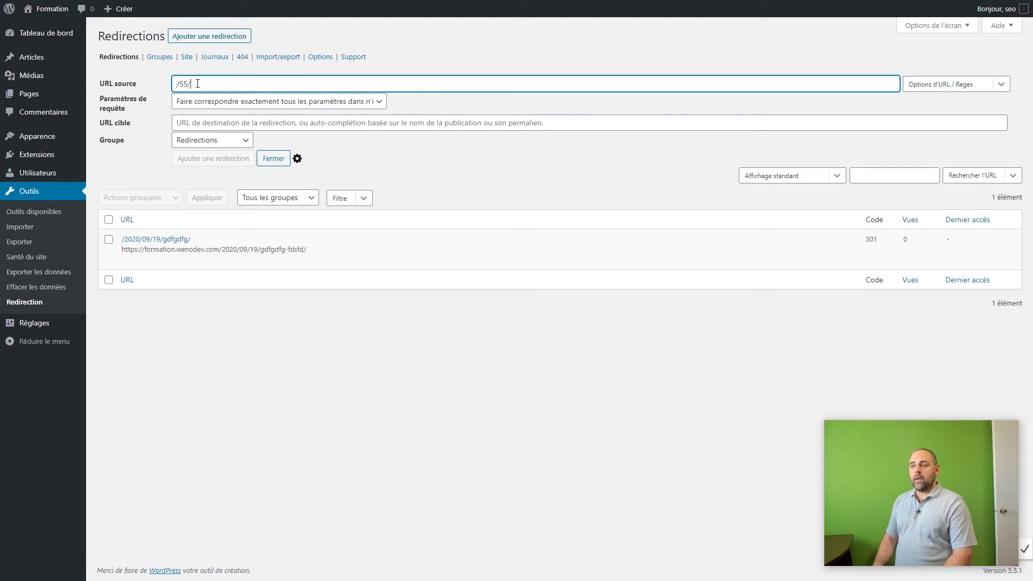
text(a-propos)
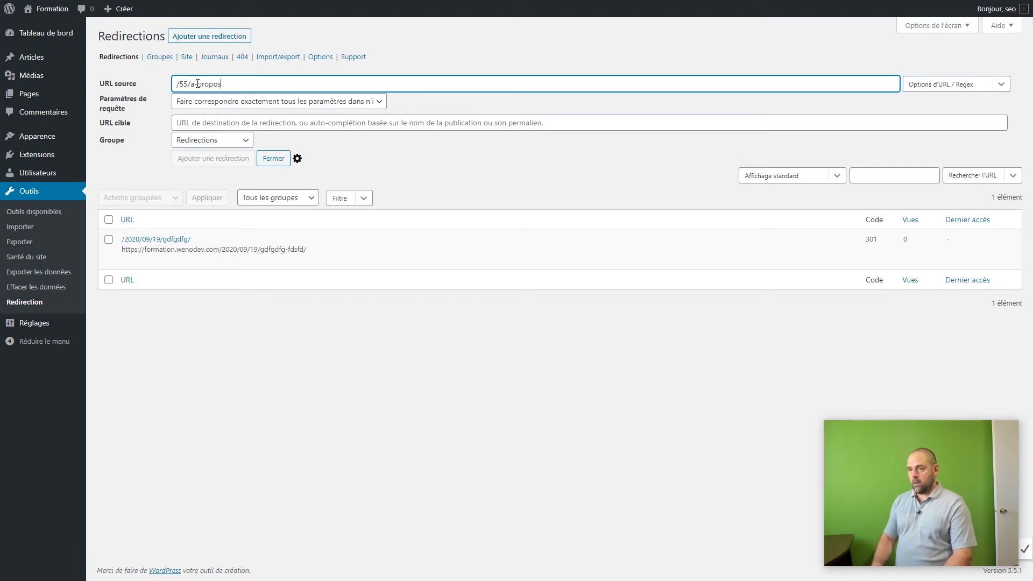
text(/)
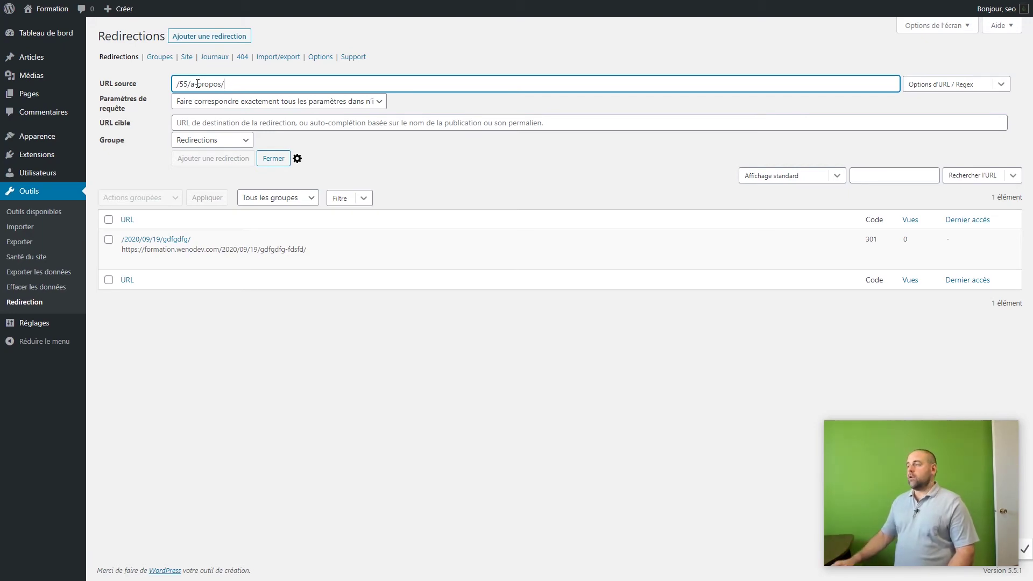
Step: Enable the "Ignorer la barre oblique" option for the new redirection's source URL
click(1003, 86)
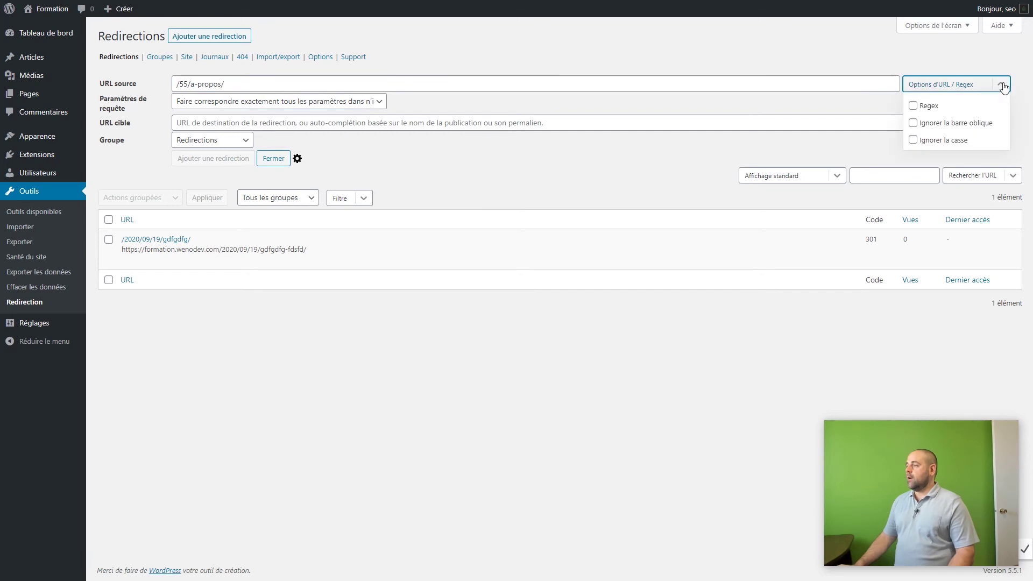
click(913, 127)
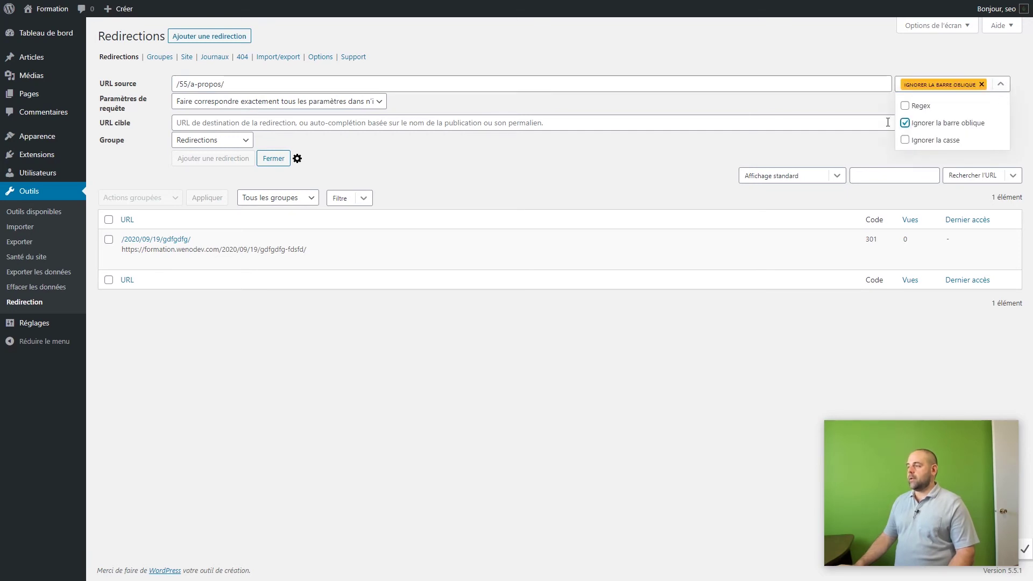
click(764, 115)
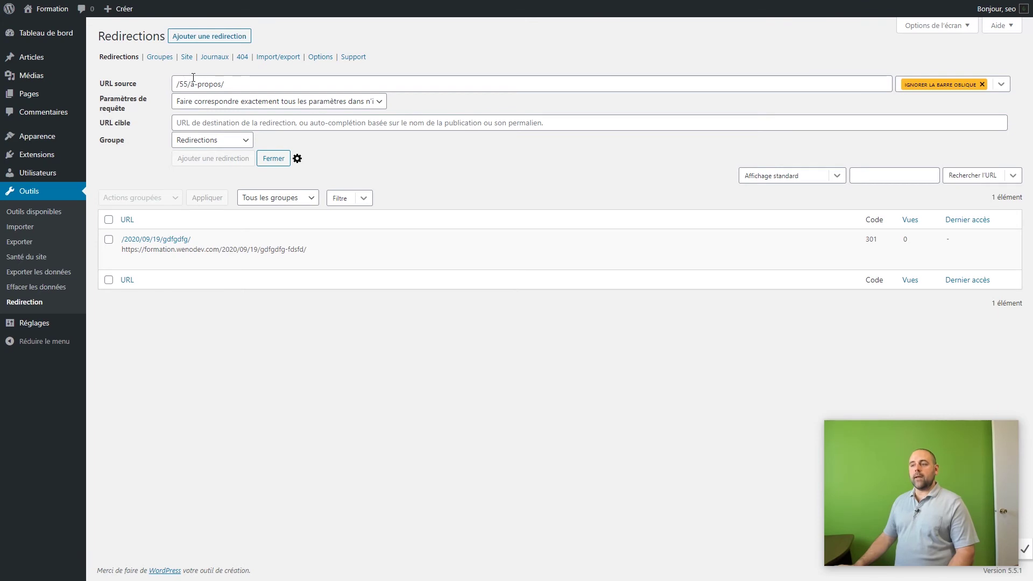
Step: Remove the trailing slash from the source URL and put it back
click(222, 86)
key(BackSpace)
text(/)
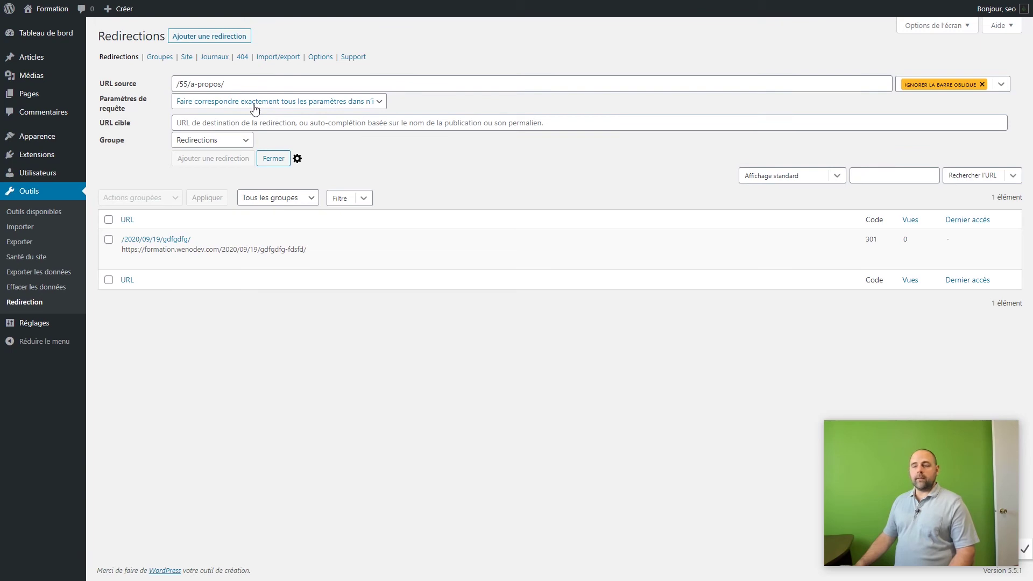
Step: Set the new redirection's target URL to /a-propos-de-nous/
click(198, 124)
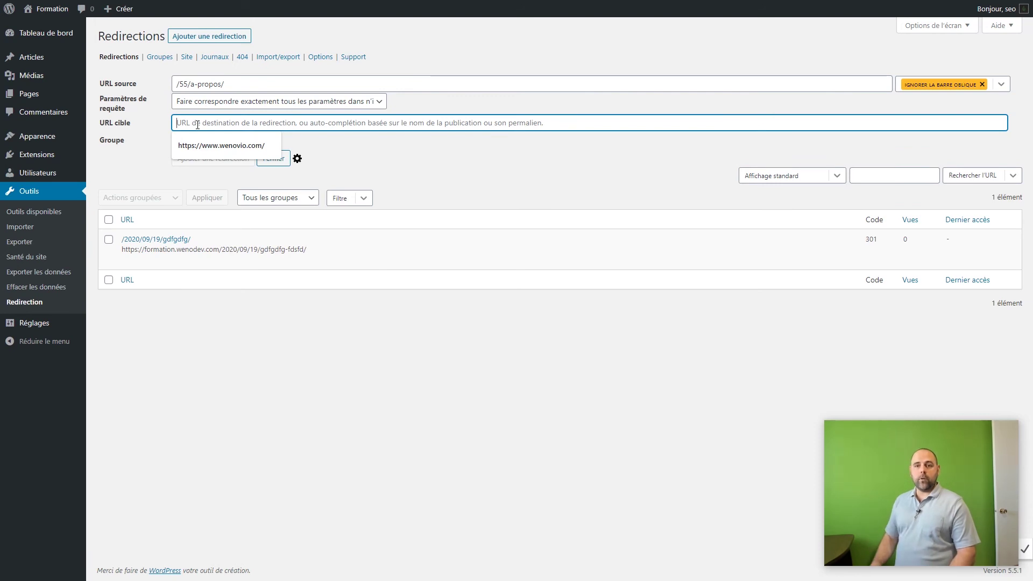
text(/)
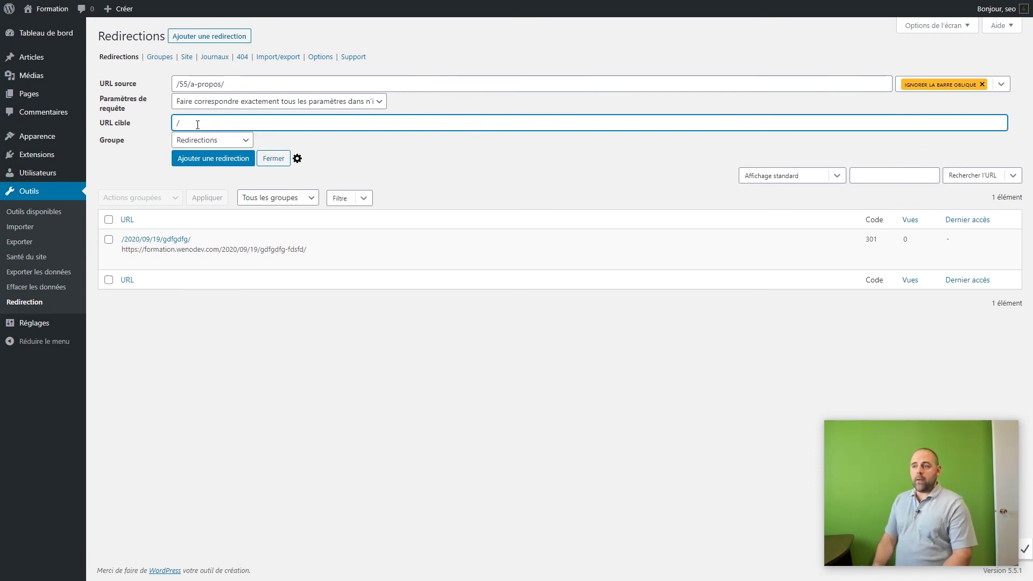
key(Caps_Lock)
key(Caps_Lock)
text(a-propos)
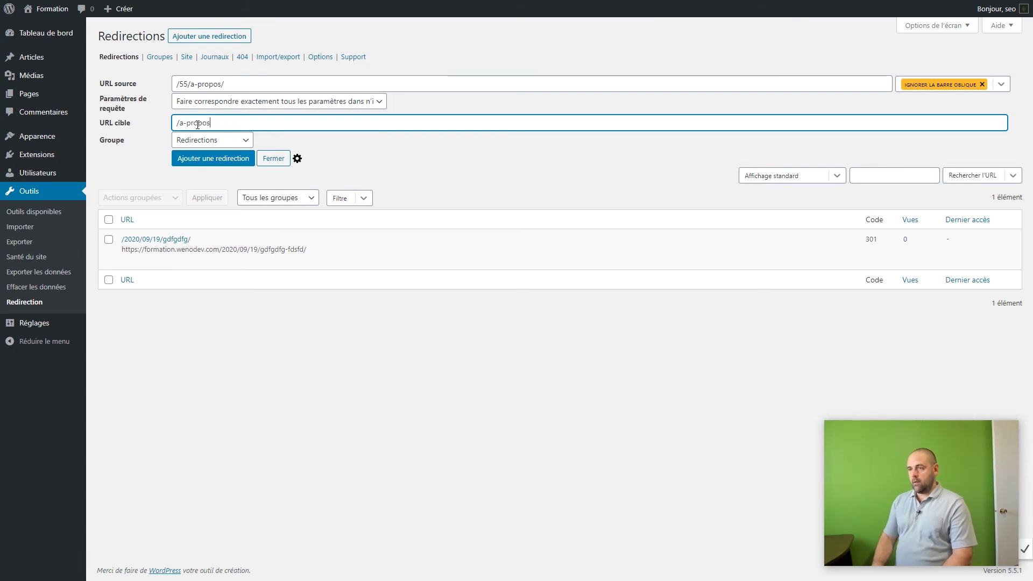
text(-de-nous/)
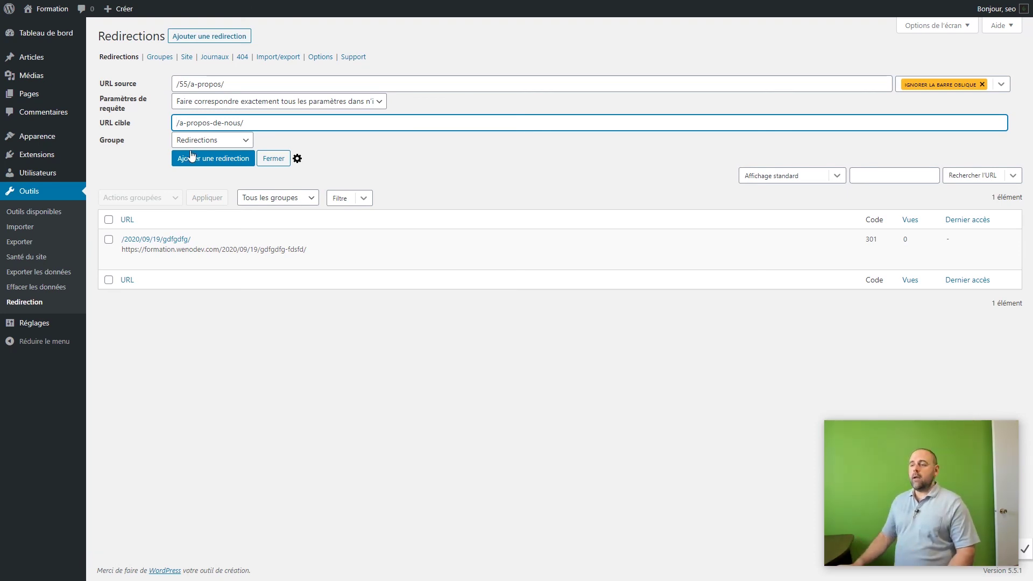
Step: Keep the redirection in the Redirections group and add it to the list
click(218, 140)
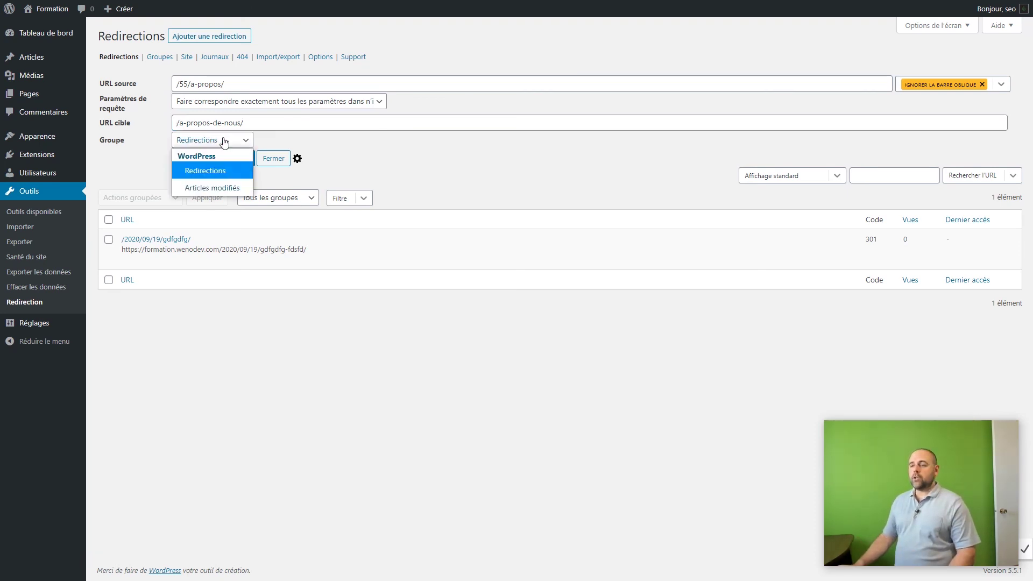
click(193, 141)
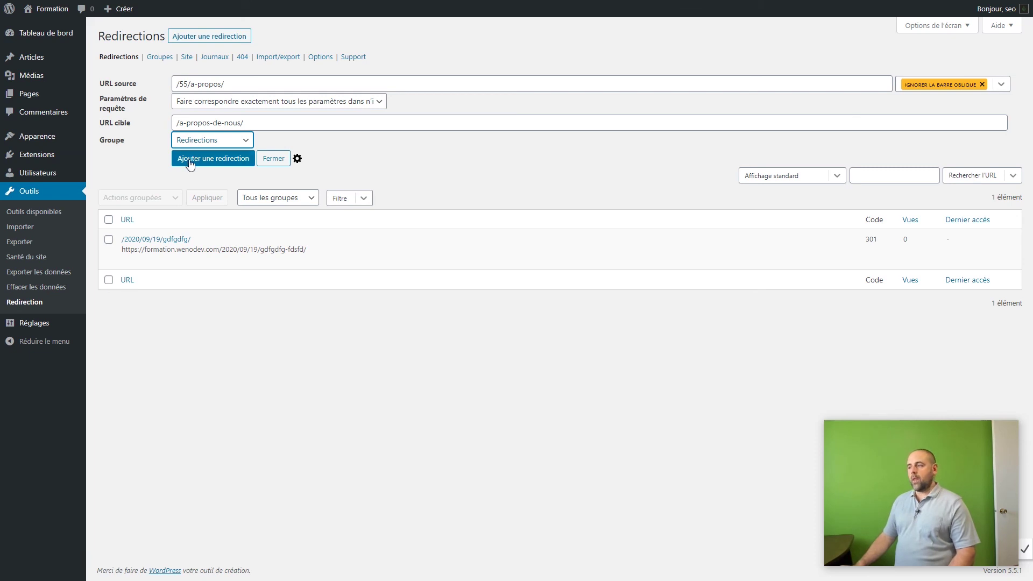
click(212, 159)
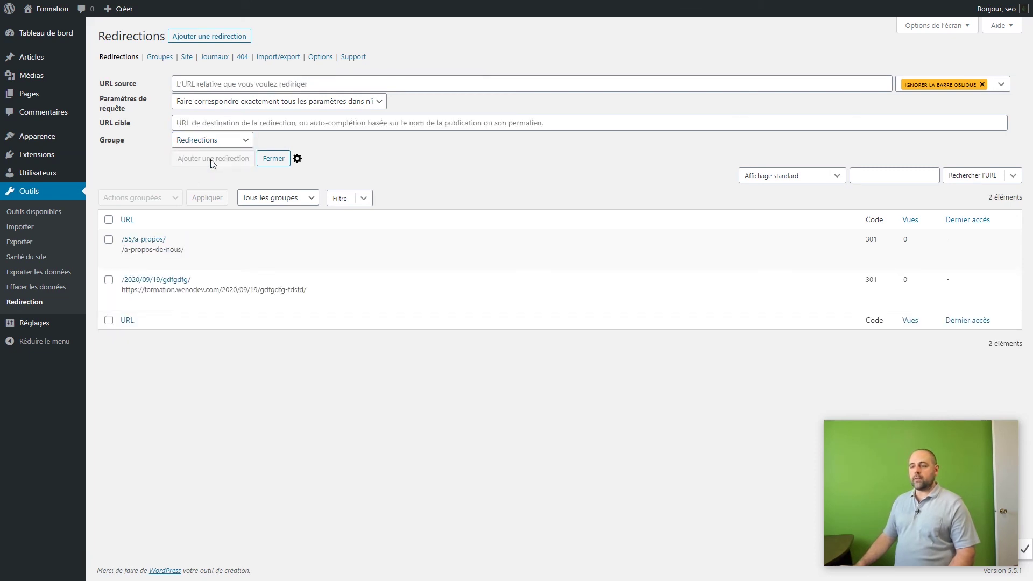